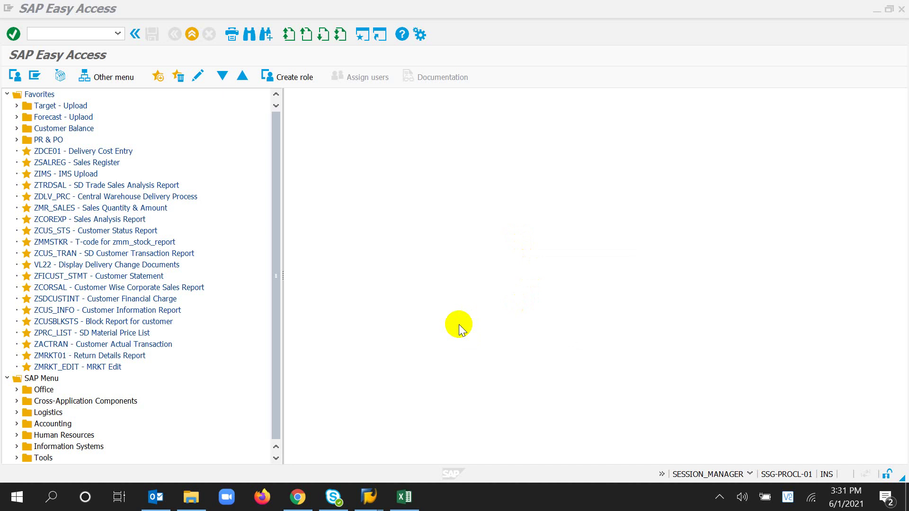
Enter transaction code vl06 in the command field
{"action": "left_click", "coordinate": [74, 29]}
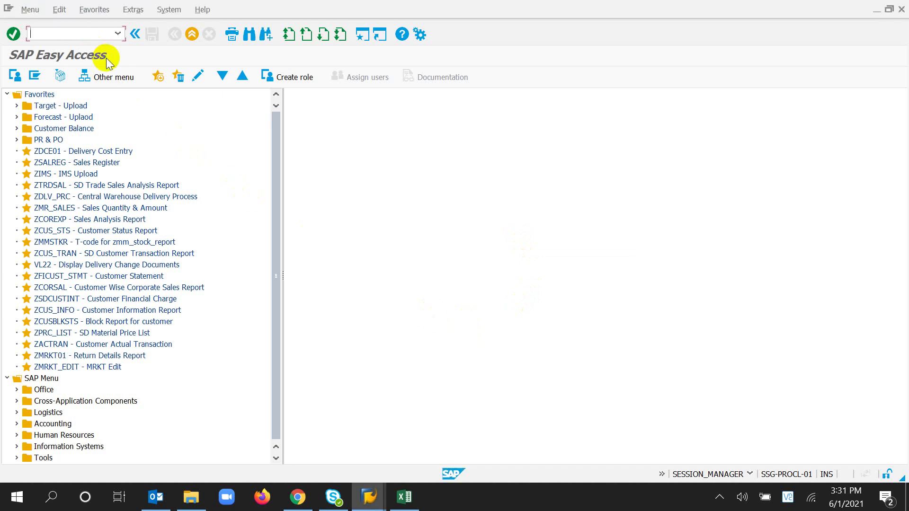
{"action": "type", "text": "vl06"}
Open List Outbound Deliveries for sales org 1100, channel 10, division 00, shipping point 1112
{"action": "key", "text": "Return"}
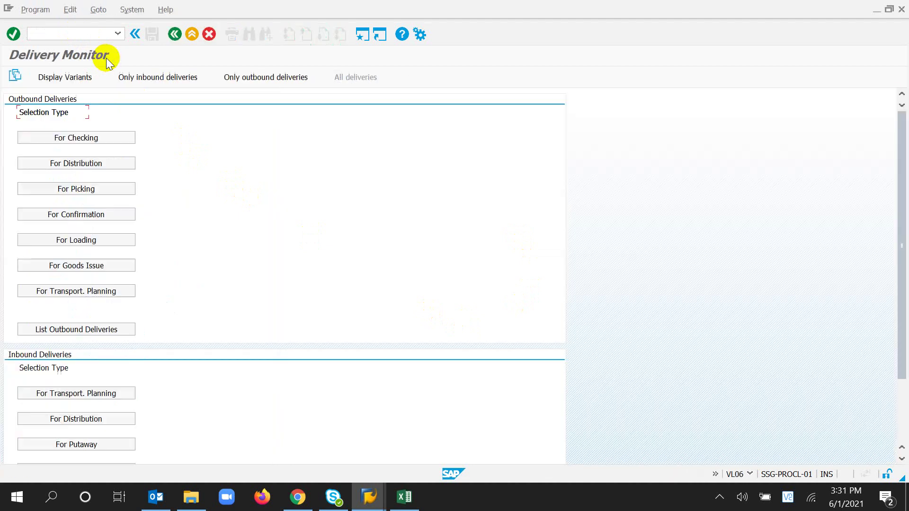
{"action": "left_click", "coordinate": [101, 327]}
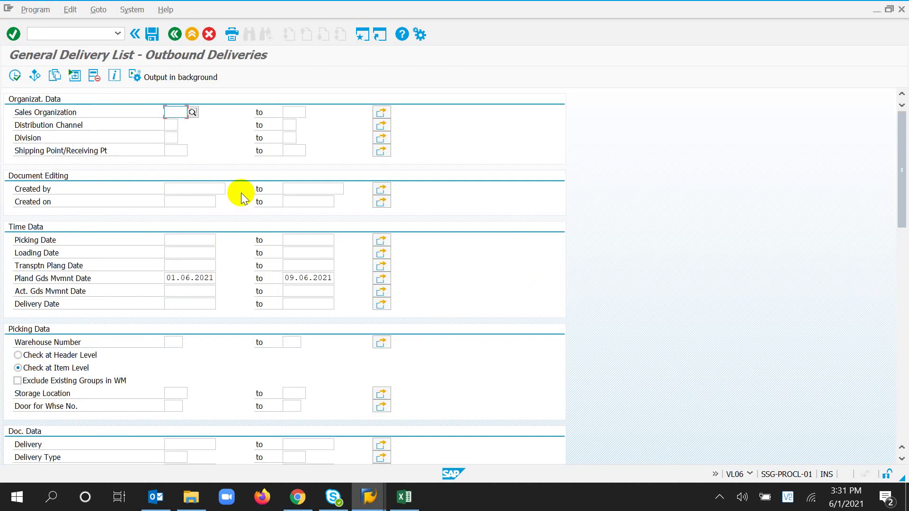
{"action": "type", "text": "11"}
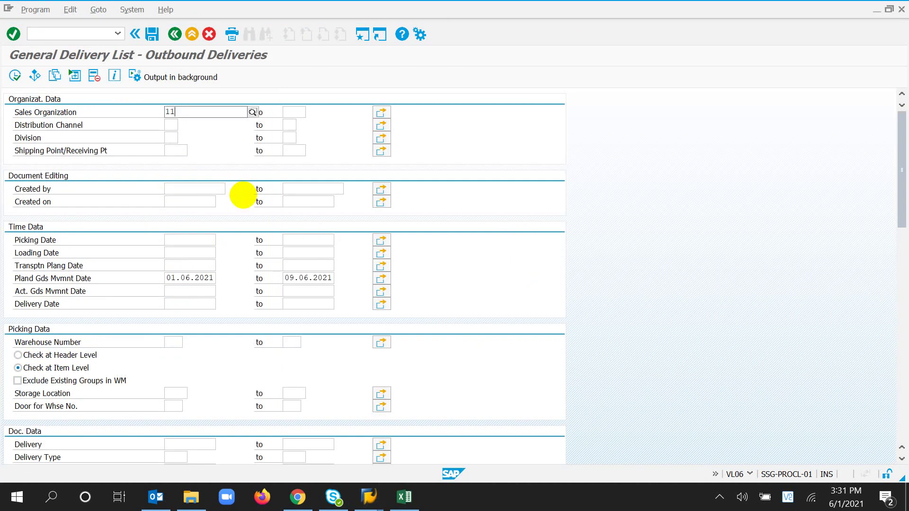
{"action": "type", "text": "00"}
{"action": "key", "text": "Tab"}
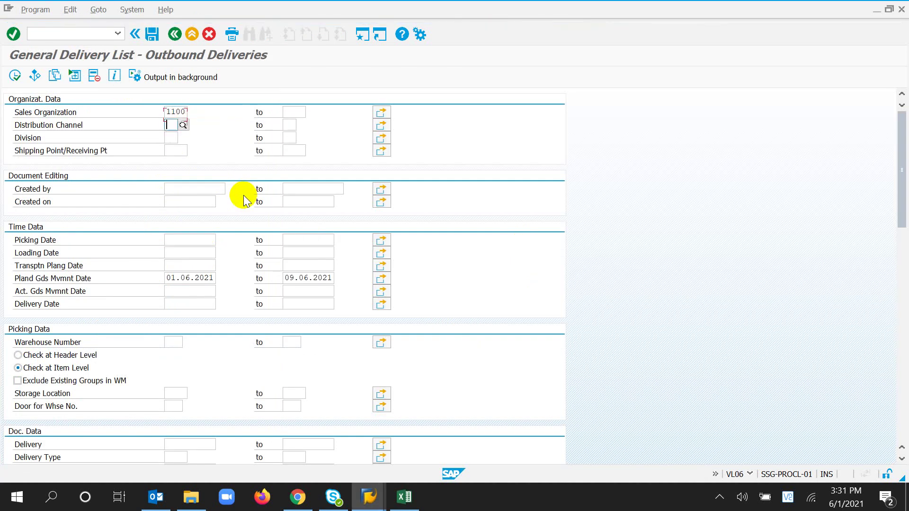
{"action": "type", "text": "10"}
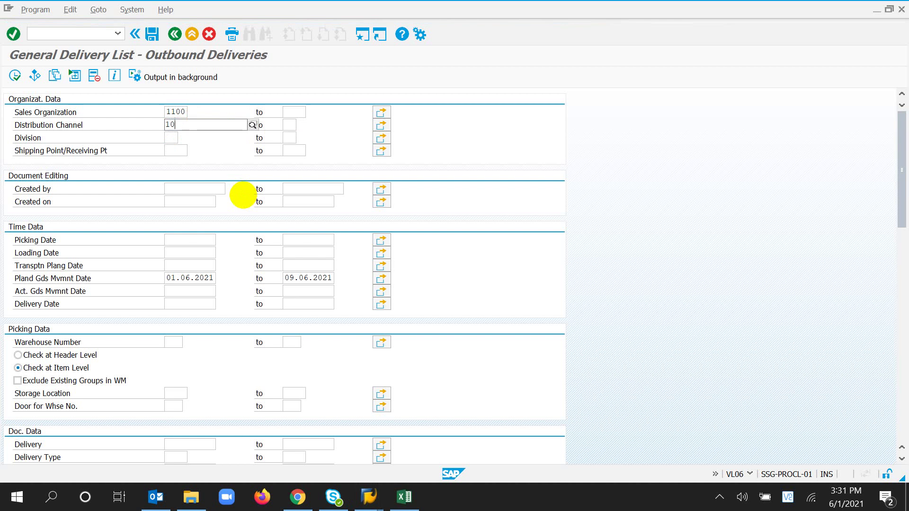
{"action": "key", "text": "Tab"}
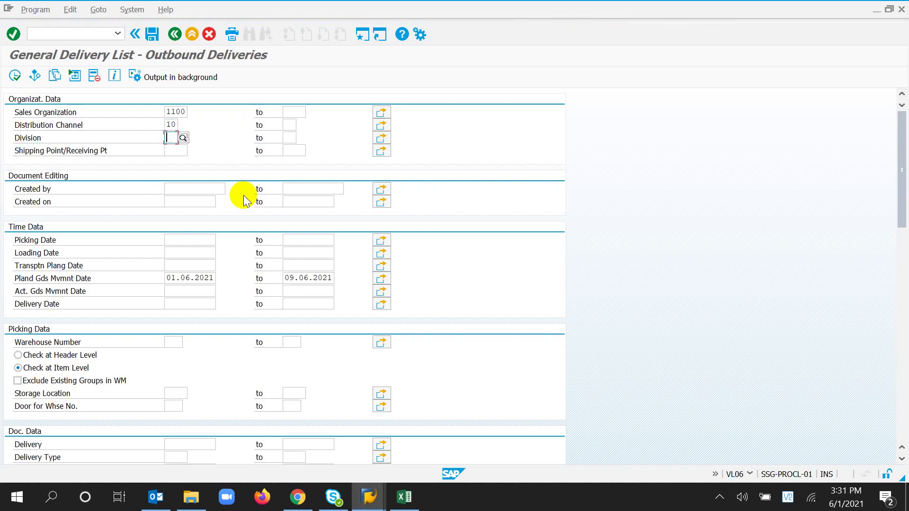
{"action": "type", "text": "00"}
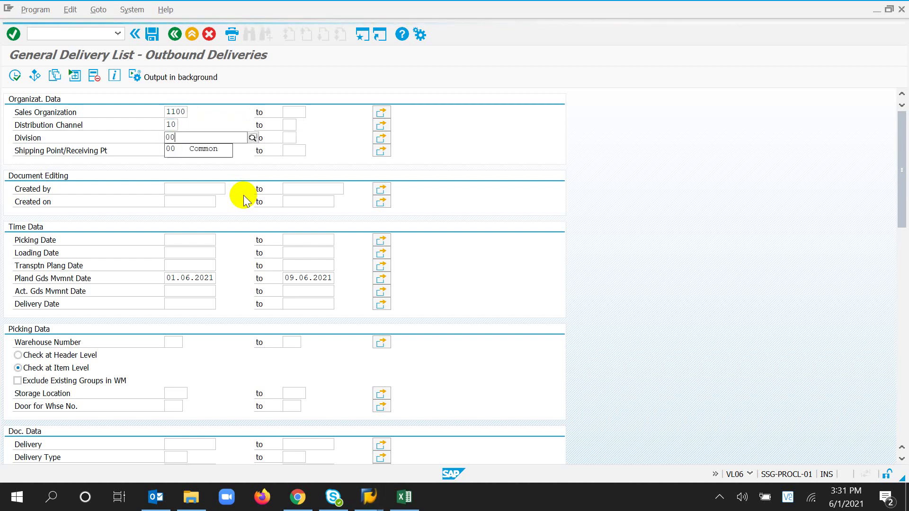
{"action": "key", "text": "Tab"}
{"action": "type", "text": "1112"}
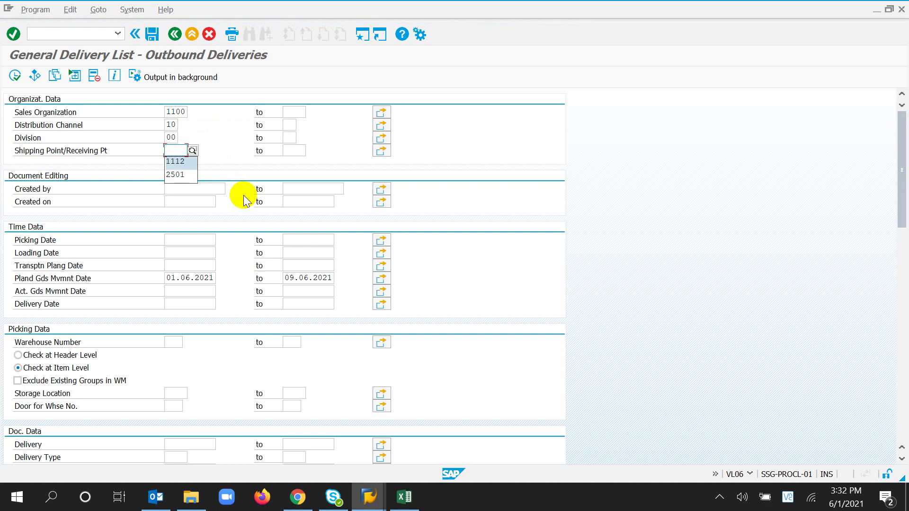
Clear the planned goods movement dates and set actual goods movement 01.05.2021 to 31.05.2021
{"action": "left_click", "coordinate": [167, 281]}
{"action": "key", "text": "Delete"}
{"action": "key", "text": "Delete"}
{"action": "key", "text": "Delete"}
{"action": "key", "text": "Delete"}
{"action": "key", "text": "Delete"}
{"action": "key", "text": "Delete"}
{"action": "key", "text": "Delete"}
{"action": "key", "text": "Delete"}
{"action": "key", "text": "Delete"}
{"action": "key", "text": "Delete"}
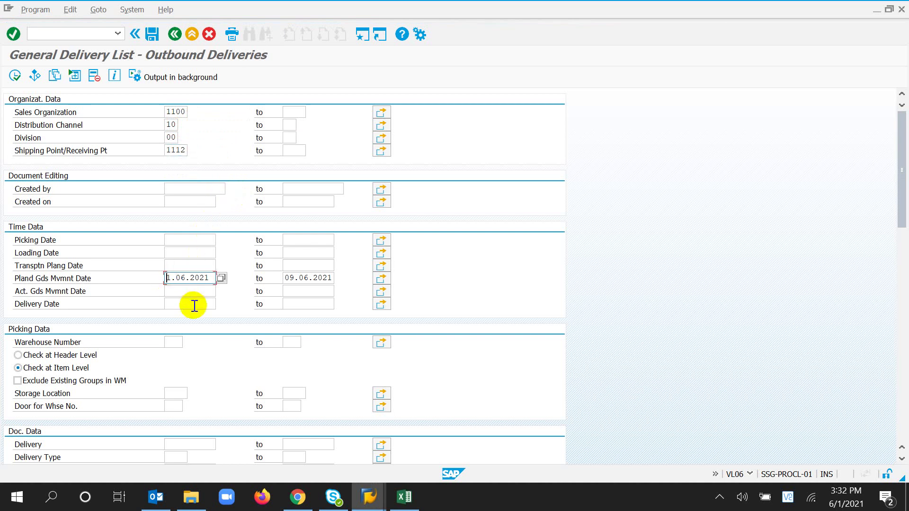
{"action": "left_click", "coordinate": [194, 293]}
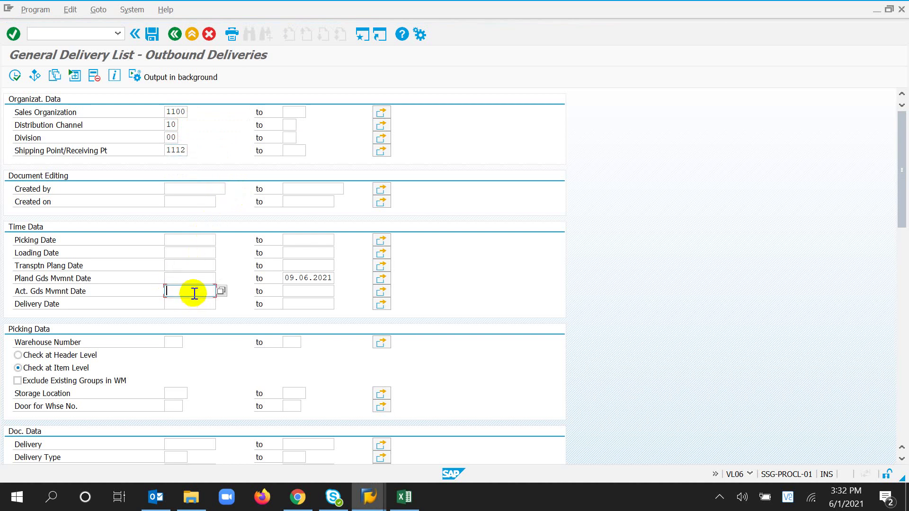
{"action": "type", "text": "01.05.2021"}
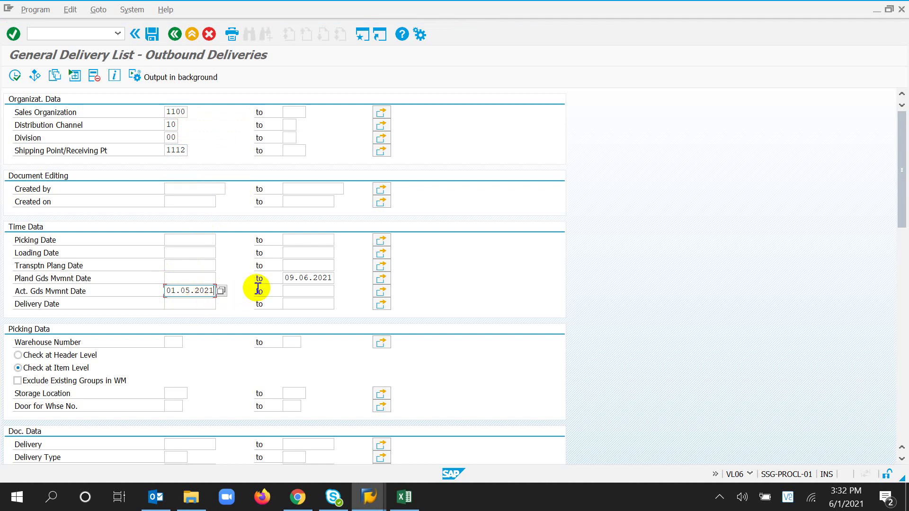
{"action": "left_click", "coordinate": [285, 280]}
{"action": "key", "text": "Delete"}
{"action": "key", "text": "Delete"}
{"action": "key", "text": "Delete"}
{"action": "key", "text": "Delete"}
{"action": "key", "text": "Delete"}
{"action": "key", "text": "Delete"}
{"action": "key", "text": "Delete"}
{"action": "key", "text": "Delete"}
{"action": "key", "text": "Delete"}
{"action": "key", "text": "Delete"}
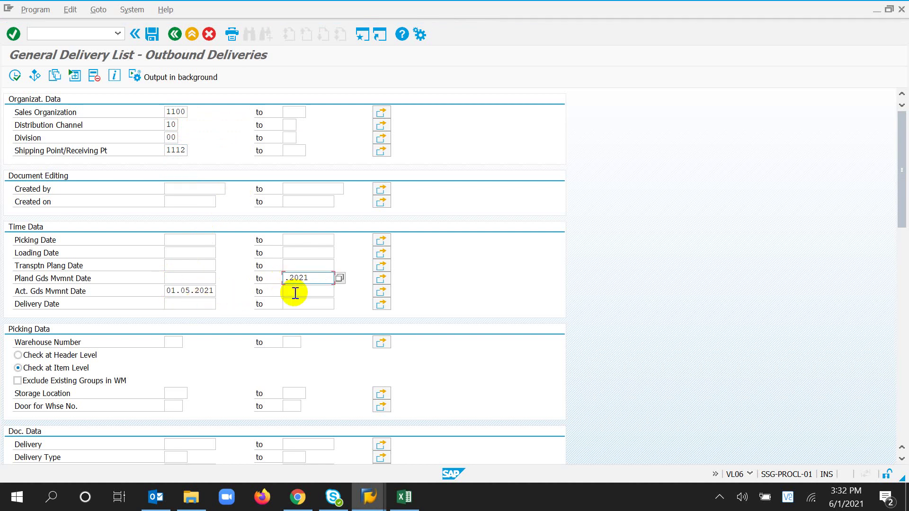
{"action": "left_click", "coordinate": [294, 293]}
{"action": "left_click", "coordinate": [298, 302]}
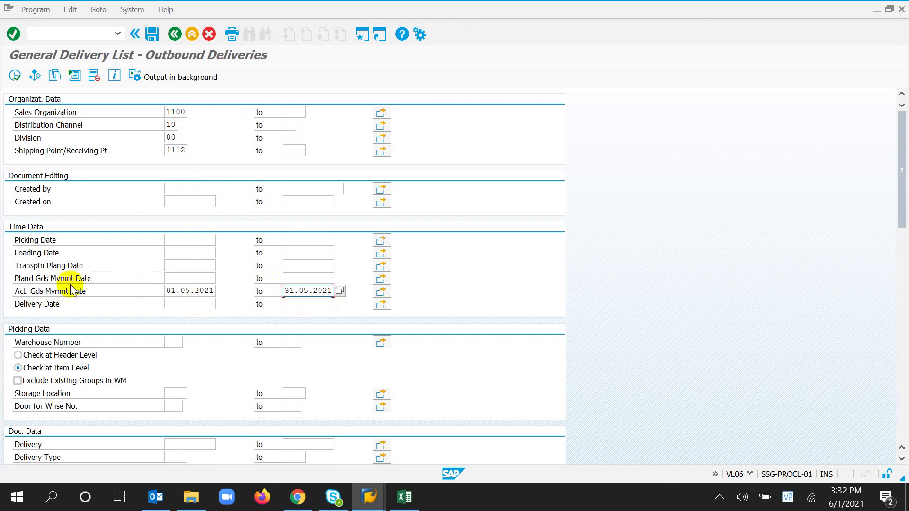
{"action": "left_click", "coordinate": [78, 291]}
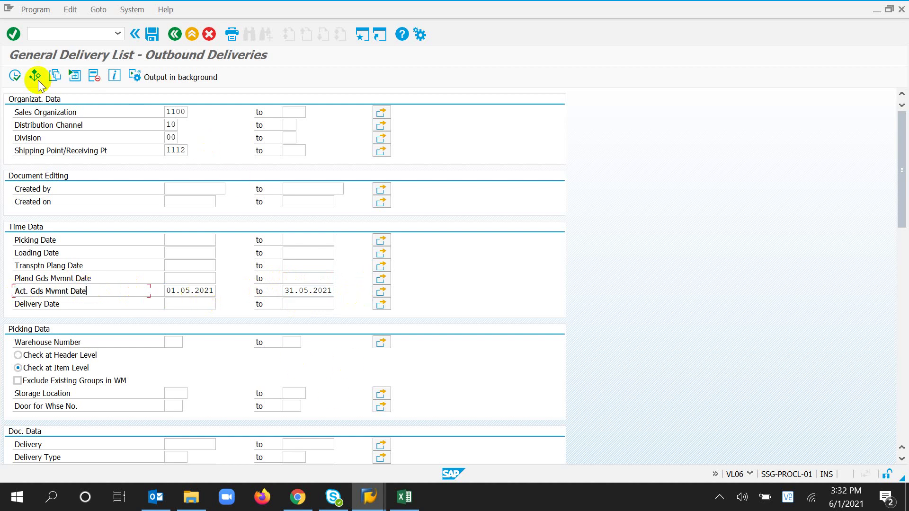
Execute the General Delivery List selection for May 2021 with F8
{"action": "left_click", "coordinate": [15, 76]}
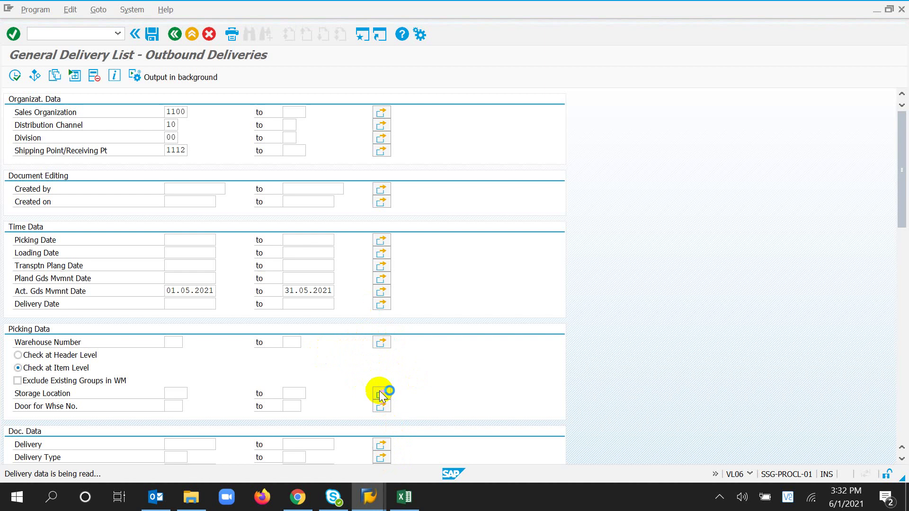
From the SAP Easy Access session, start the material document list transaction (typed mm51)
{"action": "mouse_move", "coordinate": [368, 497]}
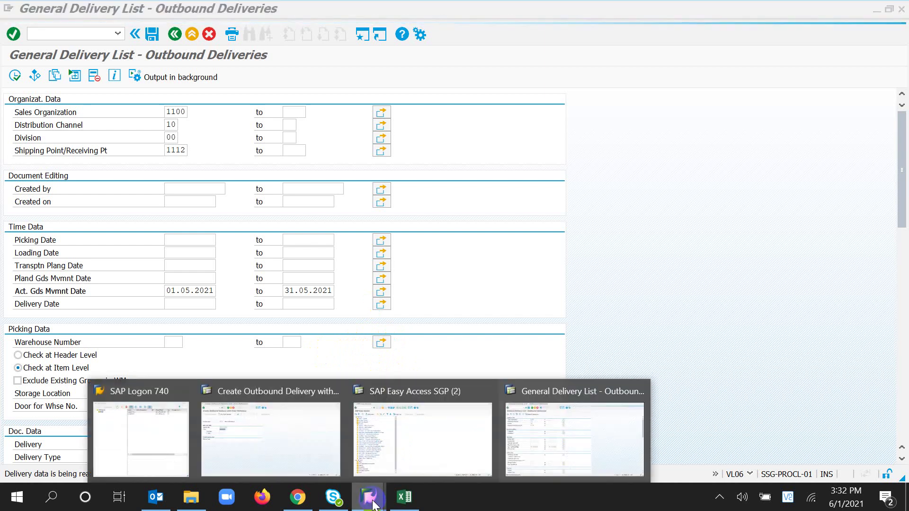
{"action": "left_click", "coordinate": [410, 432]}
{"action": "left_click", "coordinate": [55, 39]}
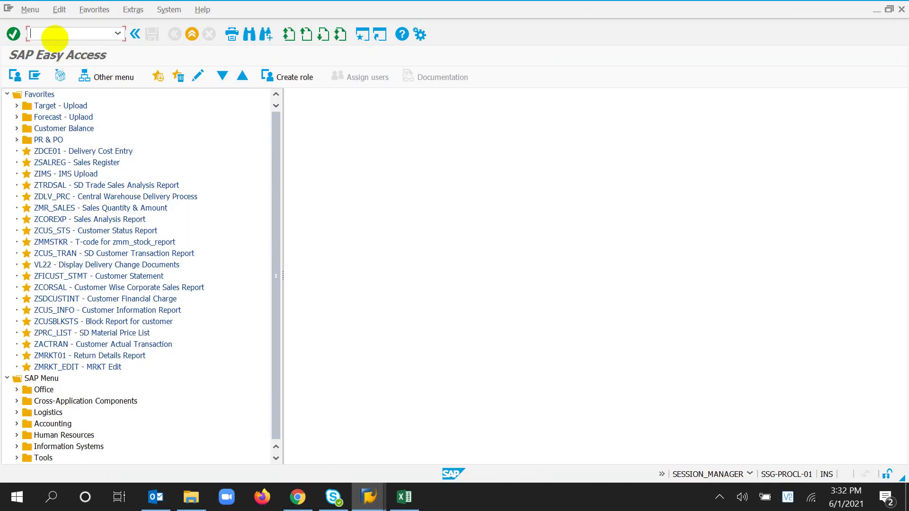
{"action": "type", "text": "mm"}
{"action": "type", "text": "51"}
{"action": "key", "text": "Return"}
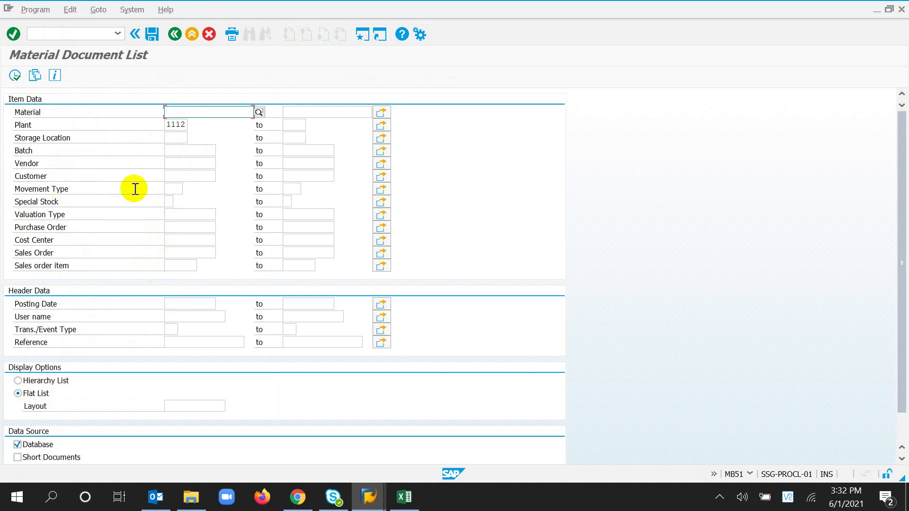
Run MB51 for customers 100000–109999 with posting dates 01.05.2021 to 31.05.2021
{"action": "left_click", "coordinate": [184, 178]}
{"action": "type", "text": "100000"}
{"action": "left_click", "coordinate": [303, 176]}
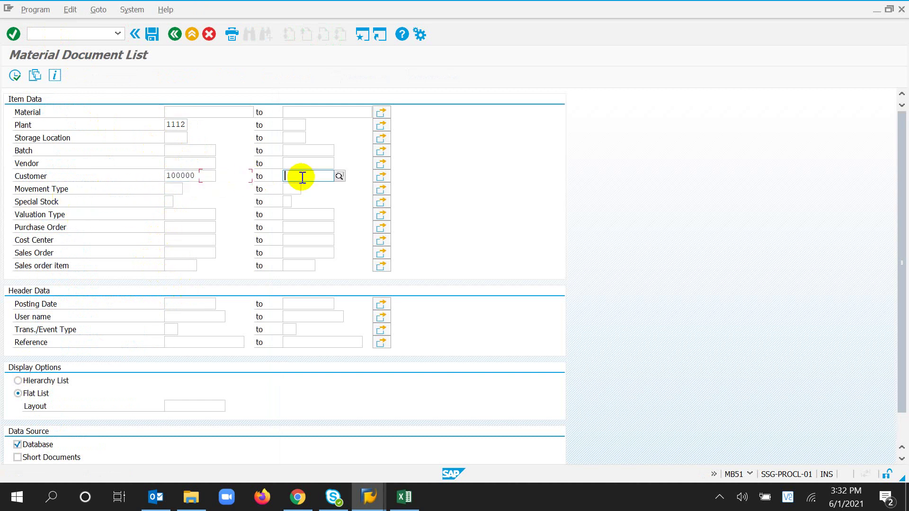
{"action": "type", "text": "109999"}
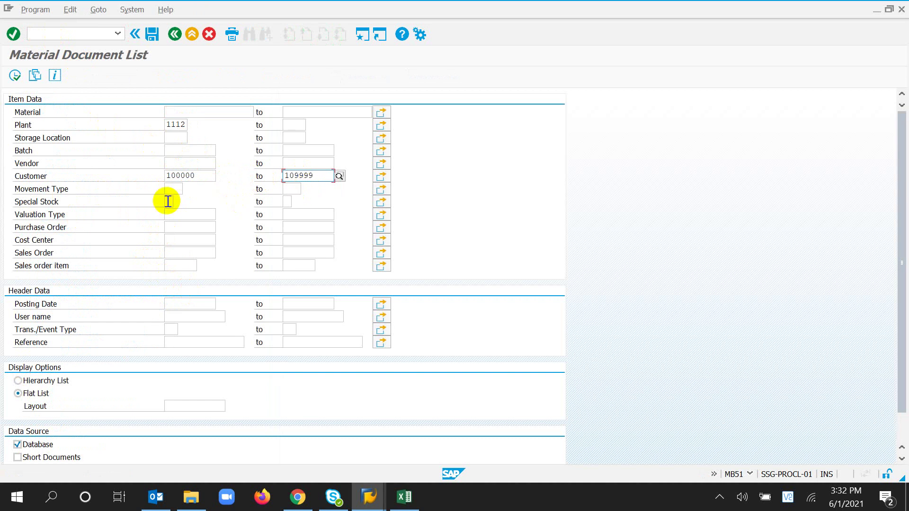
{"action": "left_click", "coordinate": [171, 301]}
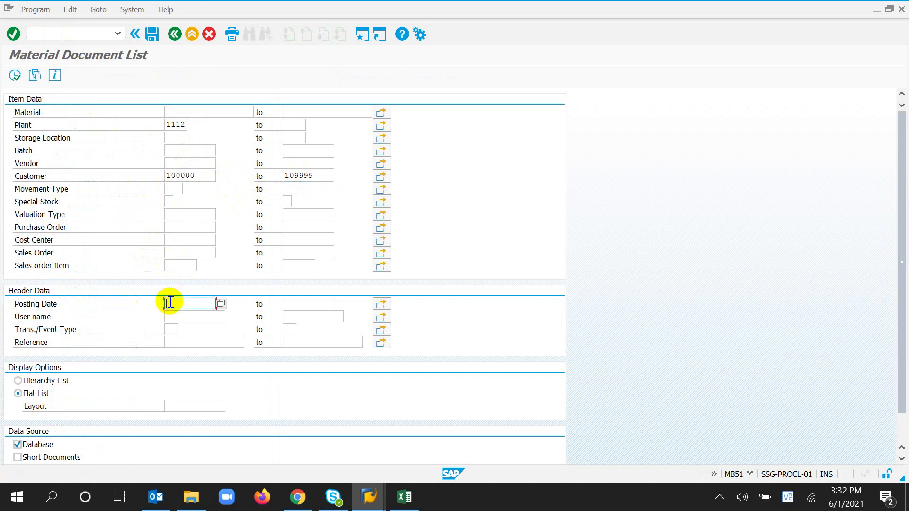
{"action": "left_click", "coordinate": [195, 315]}
{"action": "left_click", "coordinate": [295, 303]}
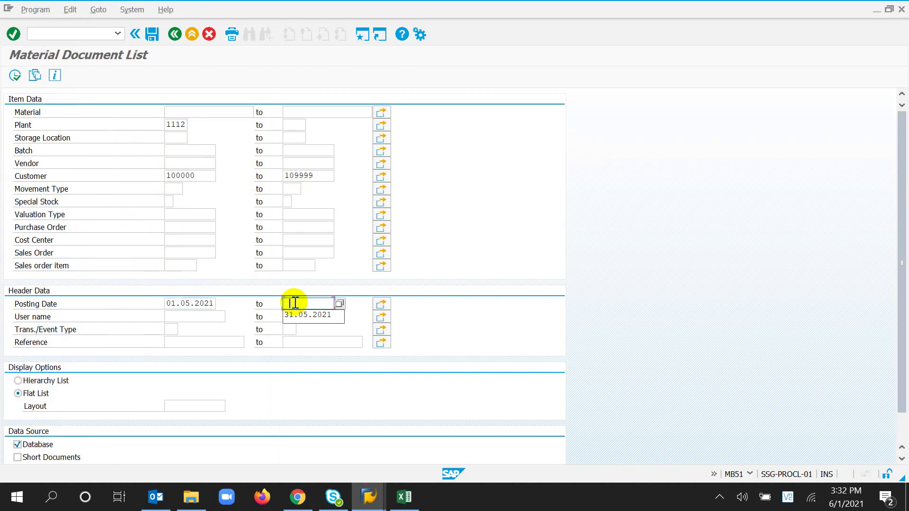
{"action": "left_click", "coordinate": [296, 314]}
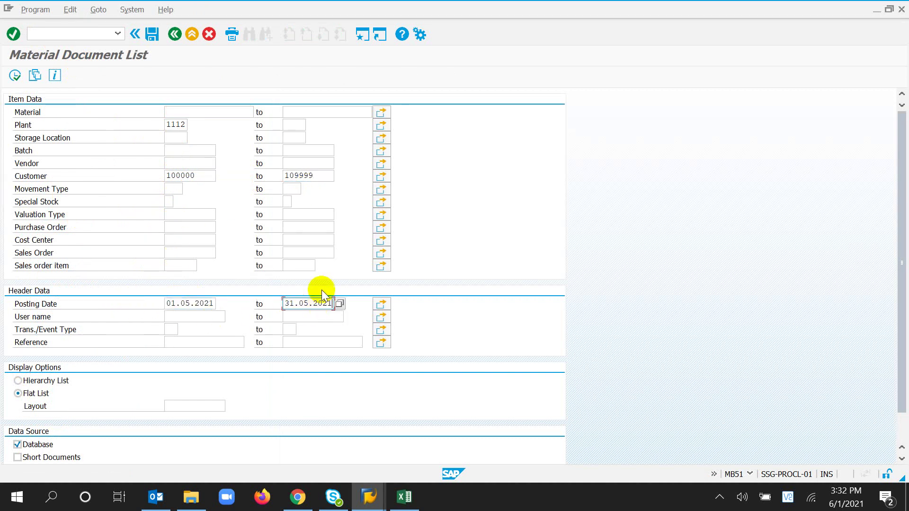
{"action": "left_click", "coordinate": [15, 76]}
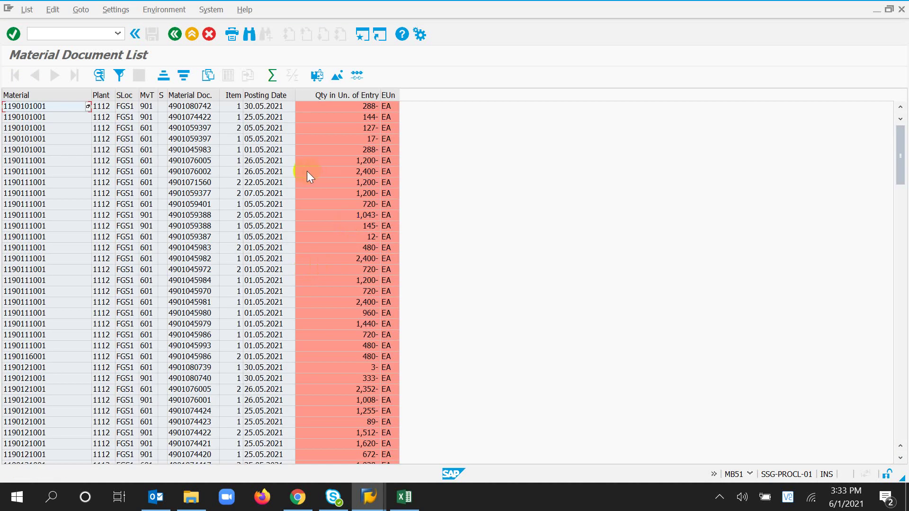
Sum Qty in Un. of Entry and subtotal by movement type: 601 125,064-, 901 17,996-, total 143,060- EA
{"action": "left_click", "coordinate": [334, 97]}
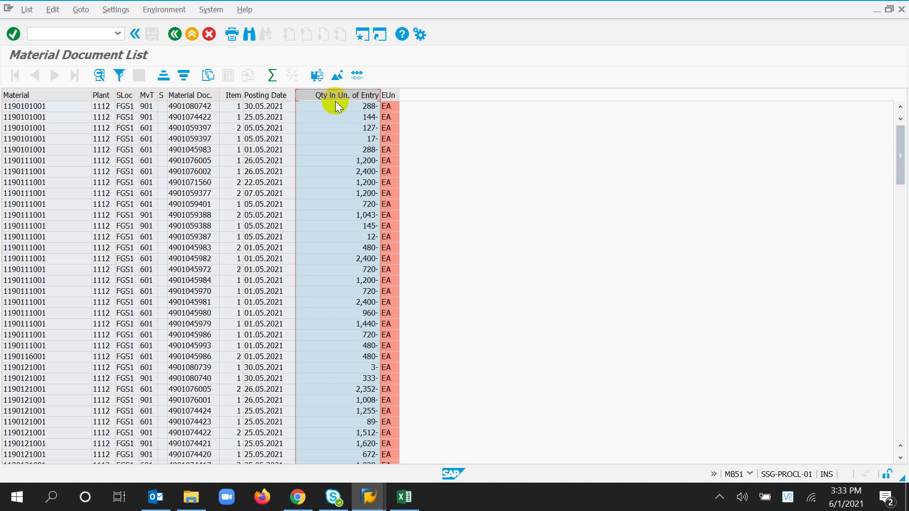
{"action": "left_click", "coordinate": [272, 76]}
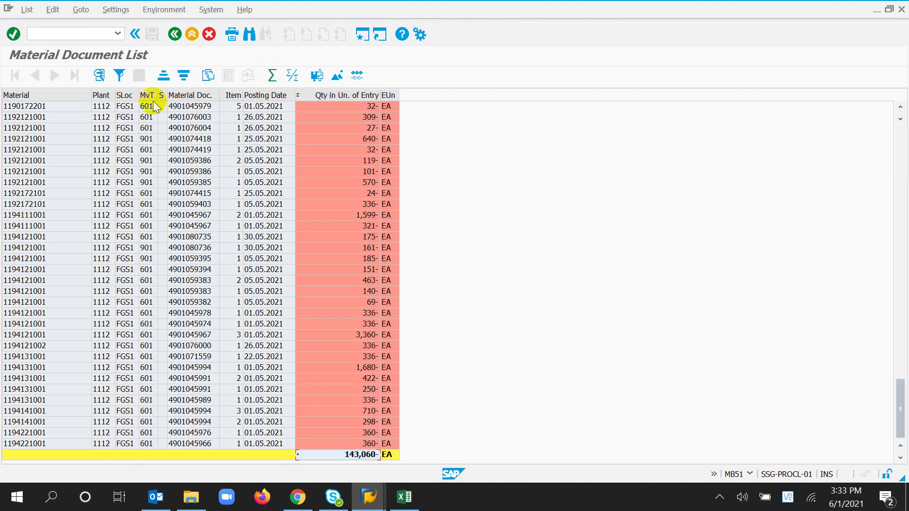
{"action": "left_click", "coordinate": [148, 95]}
{"action": "left_click", "coordinate": [294, 76]}
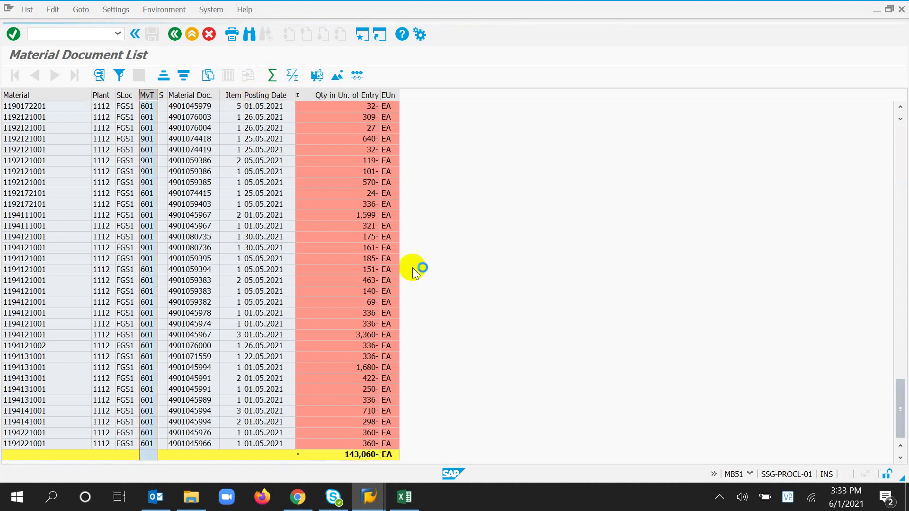
{"action": "scroll", "coordinate": [373, 259], "scroll_direction": "down", "scroll_amount": 1}
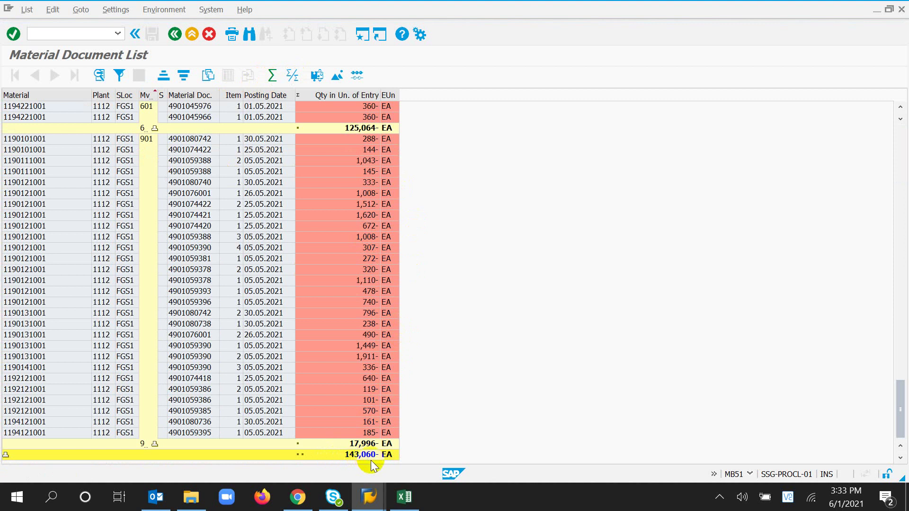
{"action": "key", "text": "alt+Tab"}
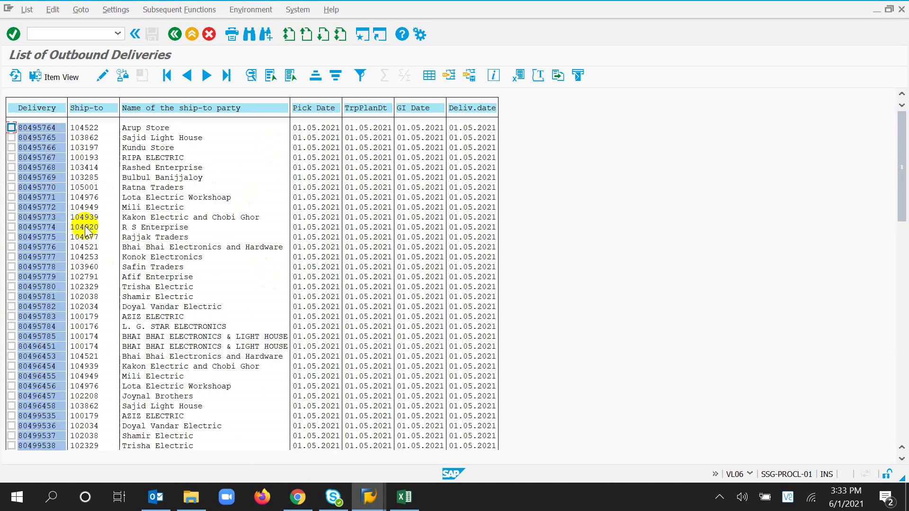
Switch the VL06 List of Outbound Deliveries to Item View
{"action": "left_click", "coordinate": [58, 78]}
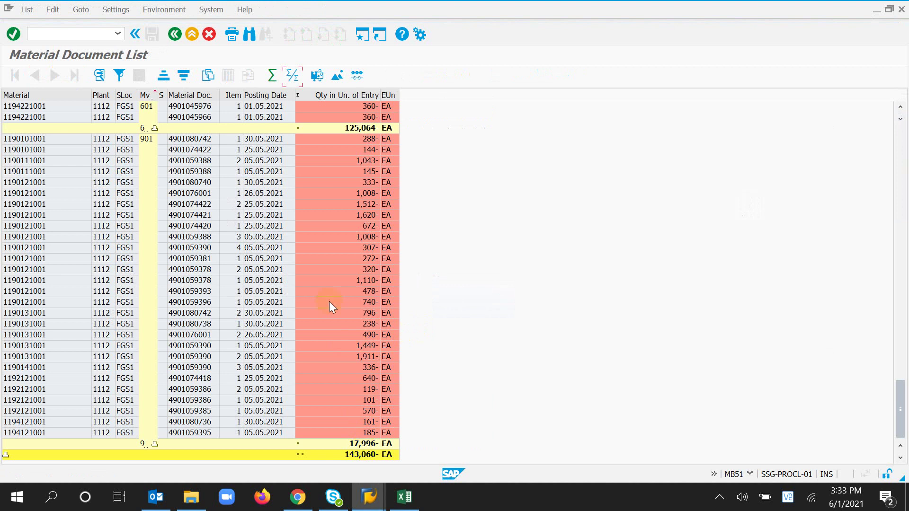
Collapse the MB51 list to subtotals, widen the MvT column, and highlight the 601 and 901 rows
{"action": "left_click", "coordinate": [306, 455]}
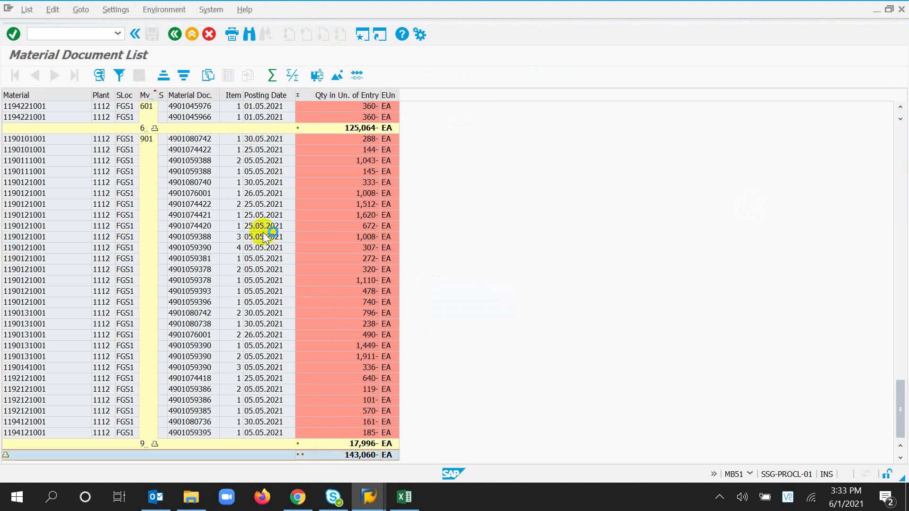
{"action": "left_click_drag", "start_coordinate": [162, 96], "coordinate": [178, 97]}
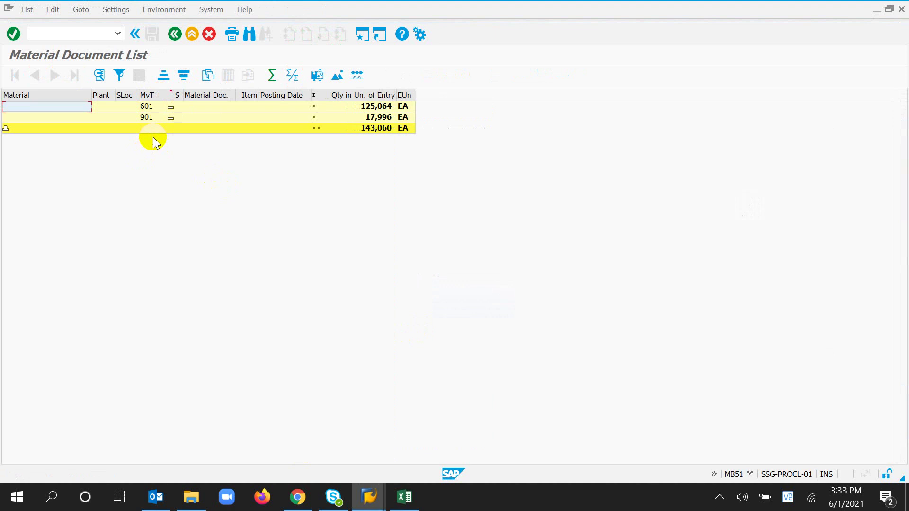
{"action": "left_click", "coordinate": [150, 108]}
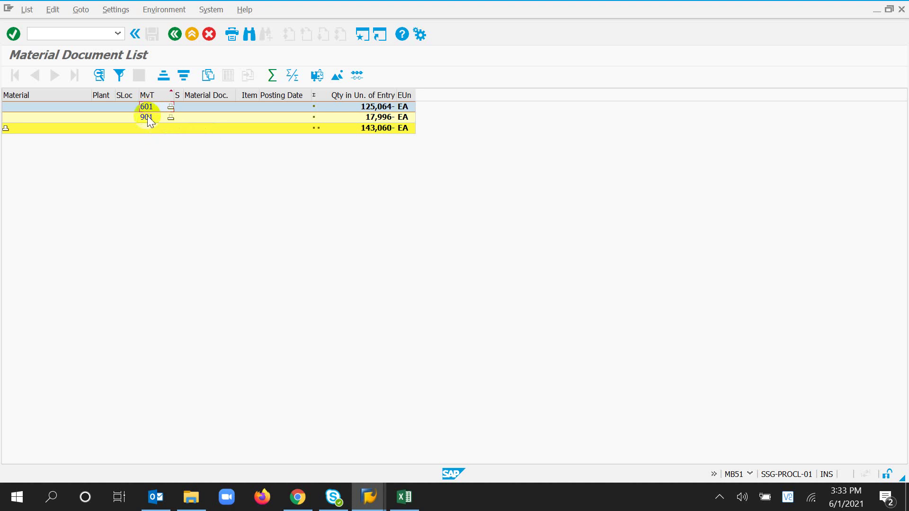
{"action": "left_click", "coordinate": [147, 117]}
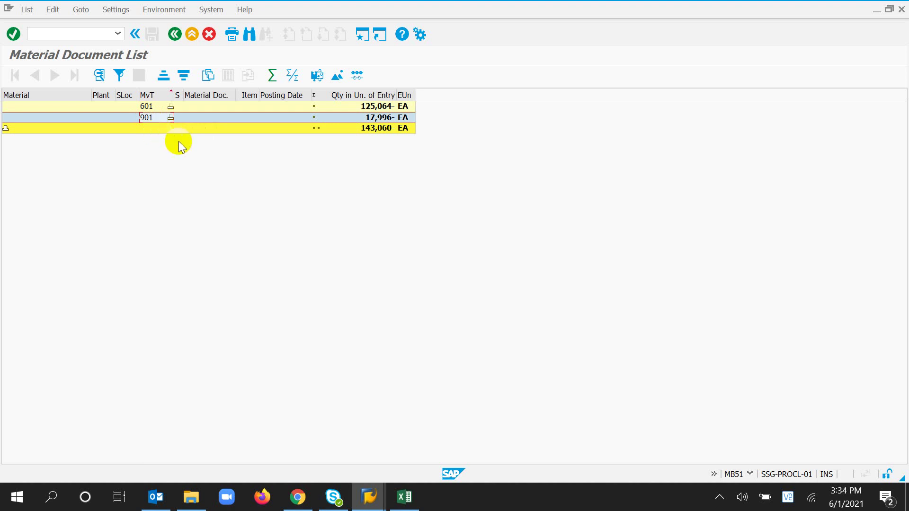
{"action": "left_click", "coordinate": [153, 106]}
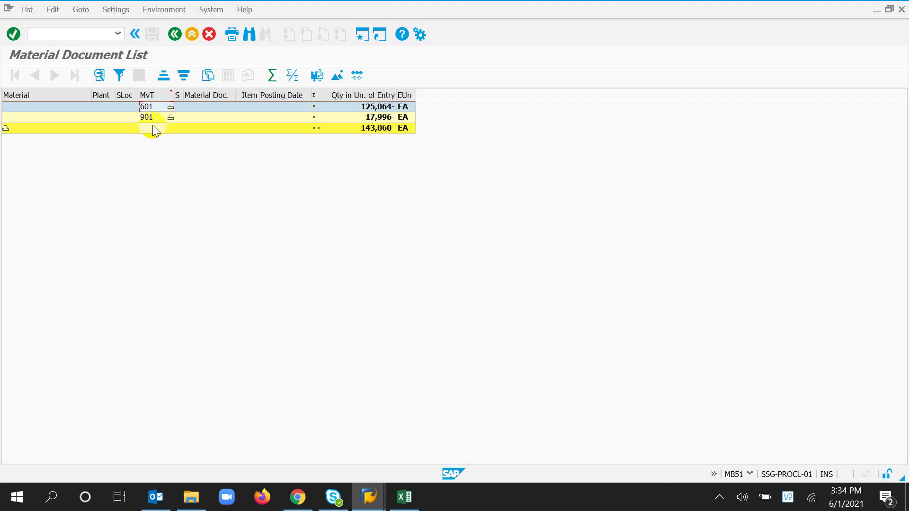
In the VL06 item list, scroll to the bottom and highlight the 143,060 grand total
{"action": "left_click", "coordinate": [371, 496]}
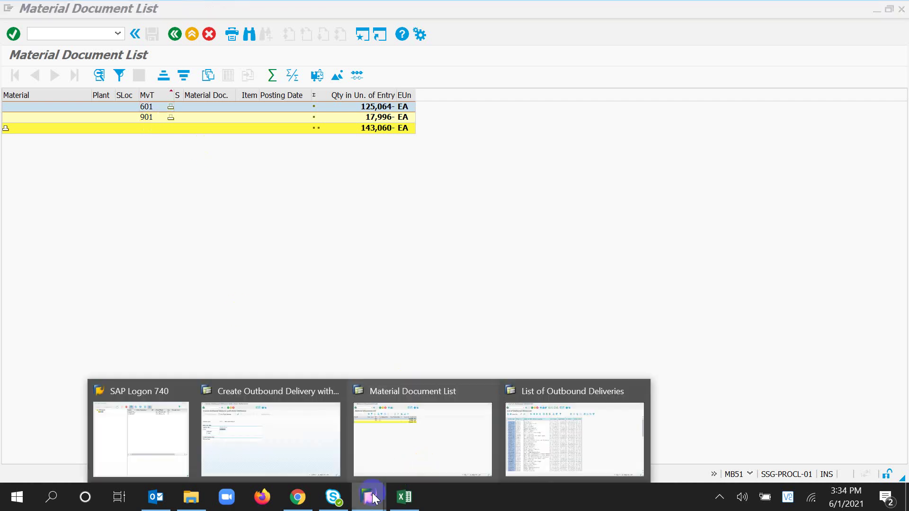
{"action": "left_click", "coordinate": [523, 430]}
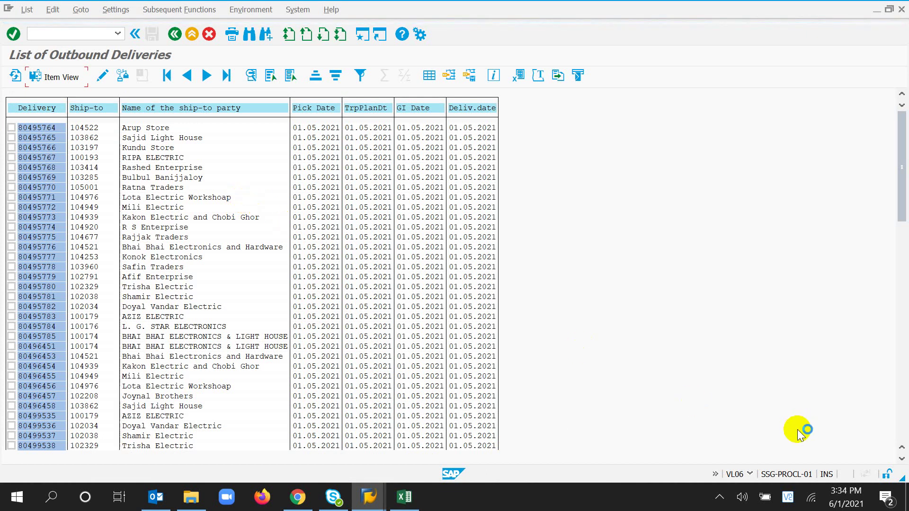
{"action": "left_click", "coordinate": [720, 497]}
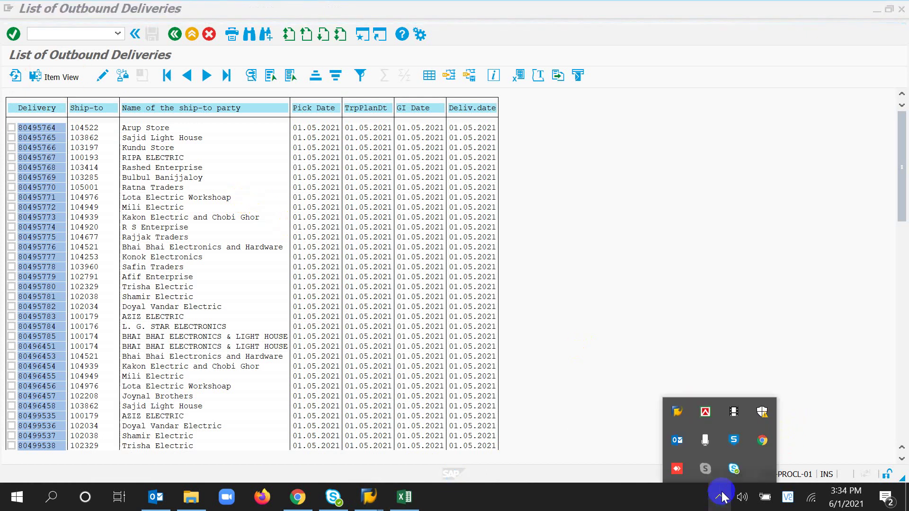
{"action": "scroll", "coordinate": [869, 223], "scroll_direction": "down", "scroll_amount": 2}
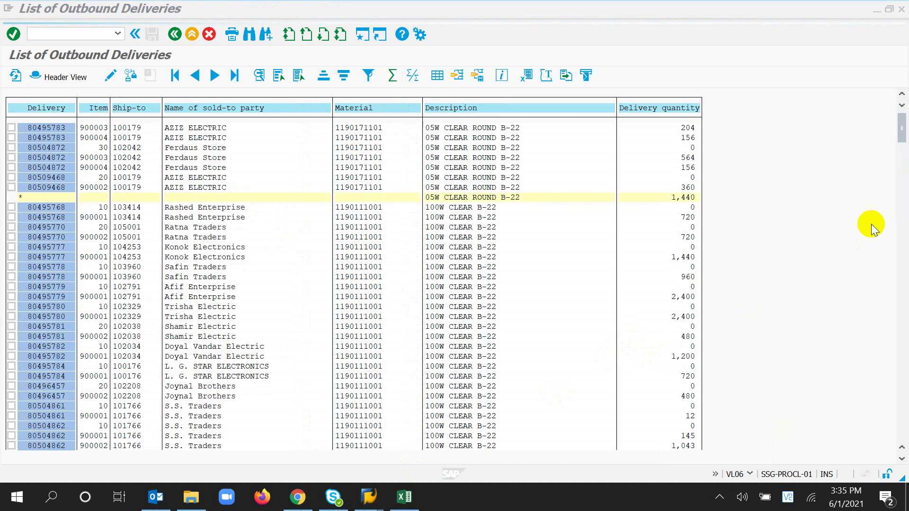
{"action": "left_click_drag", "start_coordinate": [902, 137], "coordinate": [901, 433]}
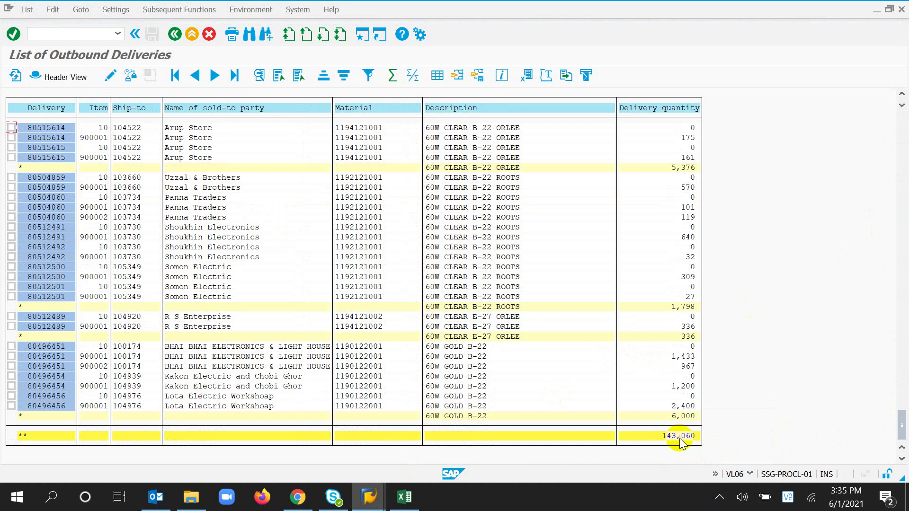
{"action": "left_click_drag", "start_coordinate": [661, 435], "coordinate": [702, 437]}
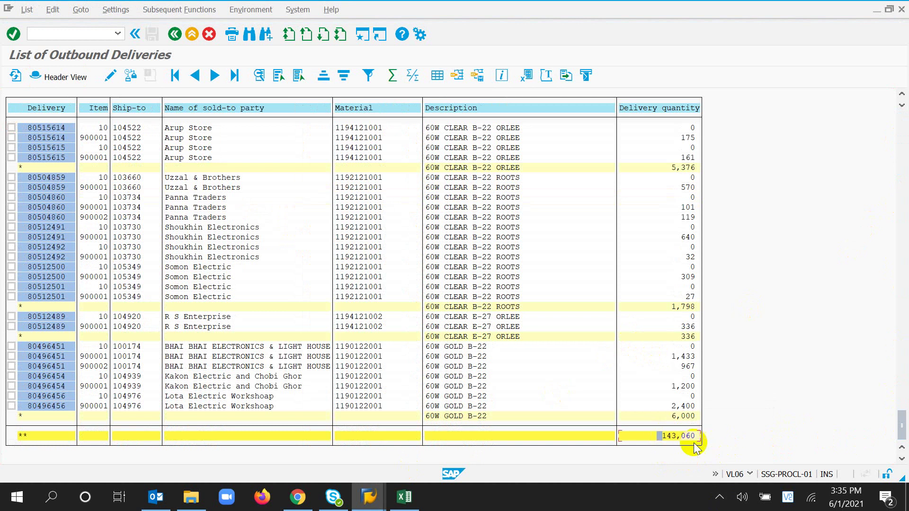
Return to the MB51 list and select its matching 143,060- grand total row
{"action": "mouse_move", "coordinate": [368, 502]}
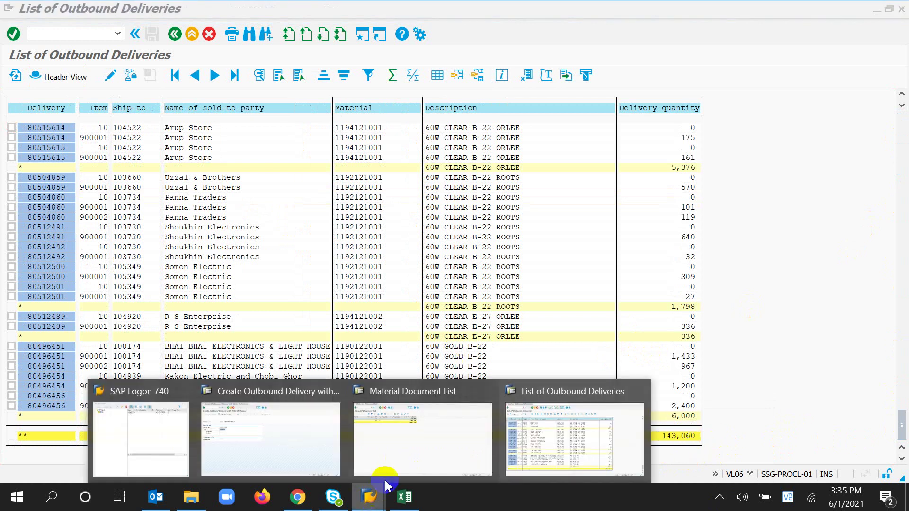
{"action": "left_click", "coordinate": [439, 432]}
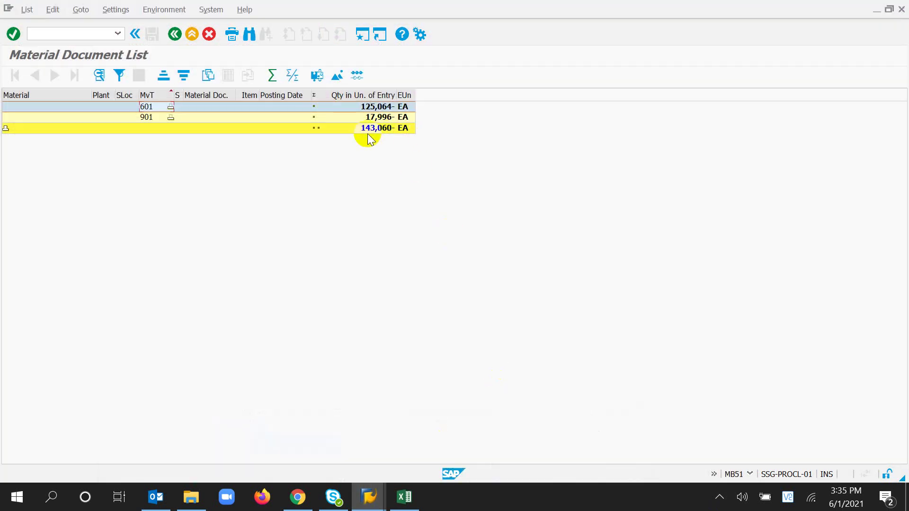
{"action": "left_click", "coordinate": [405, 129]}
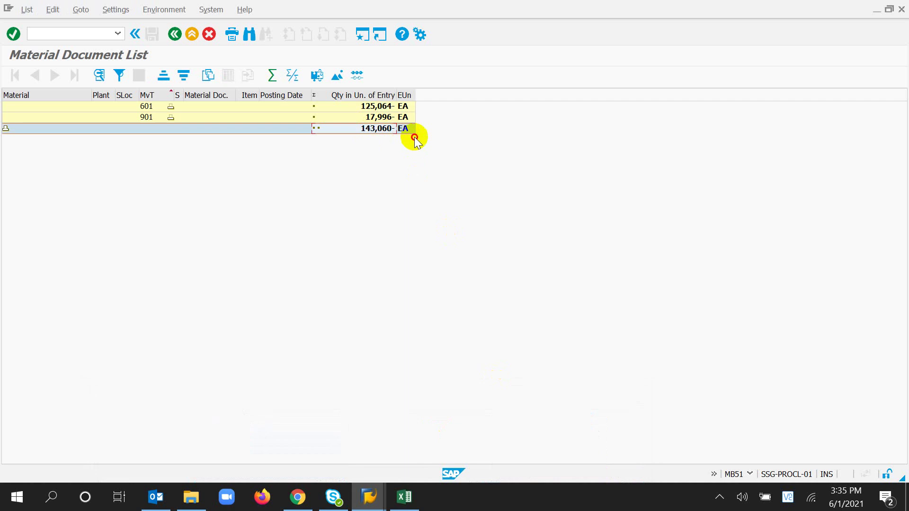
{"action": "left_click", "coordinate": [725, 504]}
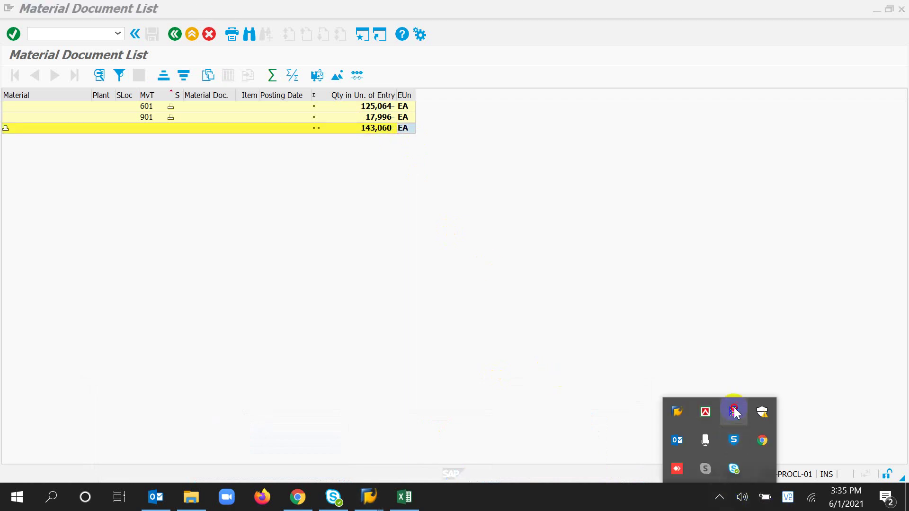